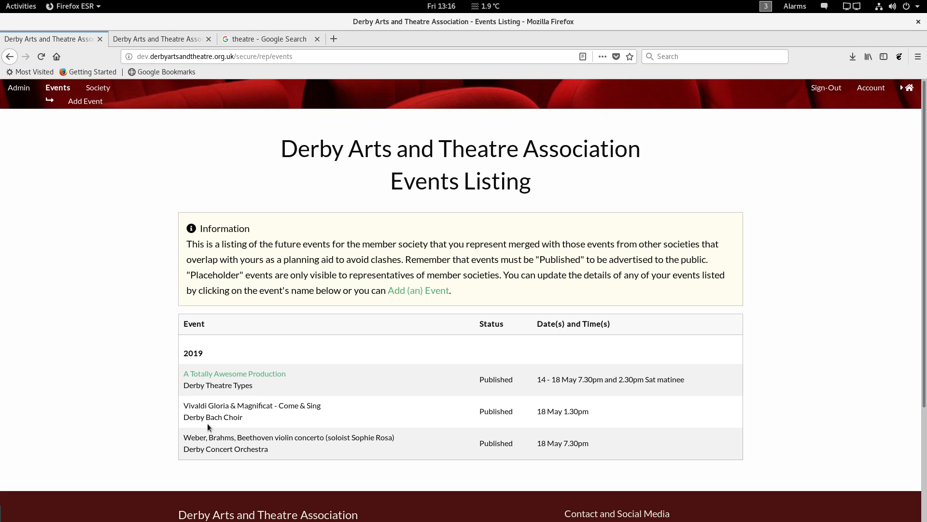
Step: Open the event "A Totally Awesome Production" for updating and review its programme listing details
{"action": "left_click", "coordinate": [209, 375]}
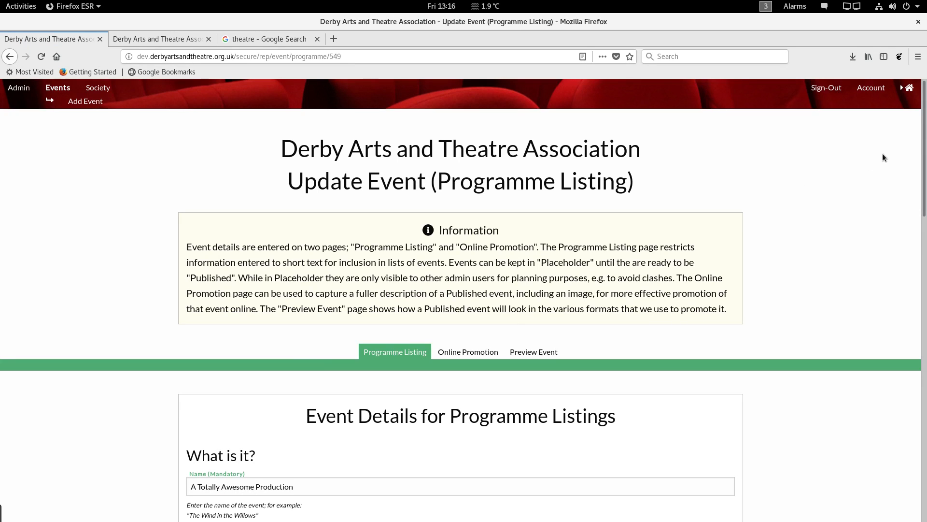
{"action": "left_click_drag", "start_coordinate": [924, 135], "coordinate": [924, 135]}
{"action": "left_click_drag", "start_coordinate": [924, 136], "coordinate": [924, 152]}
{"action": "scroll", "coordinate": [460, 300], "scroll_direction": "down", "scroll_amount": 6}
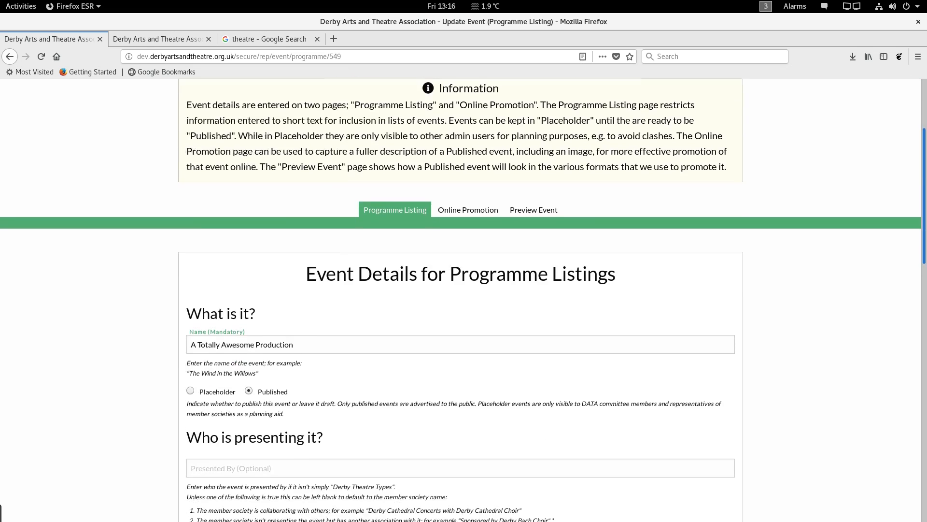
{"action": "scroll", "coordinate": [461, 300], "scroll_direction": "down", "scroll_amount": 5}
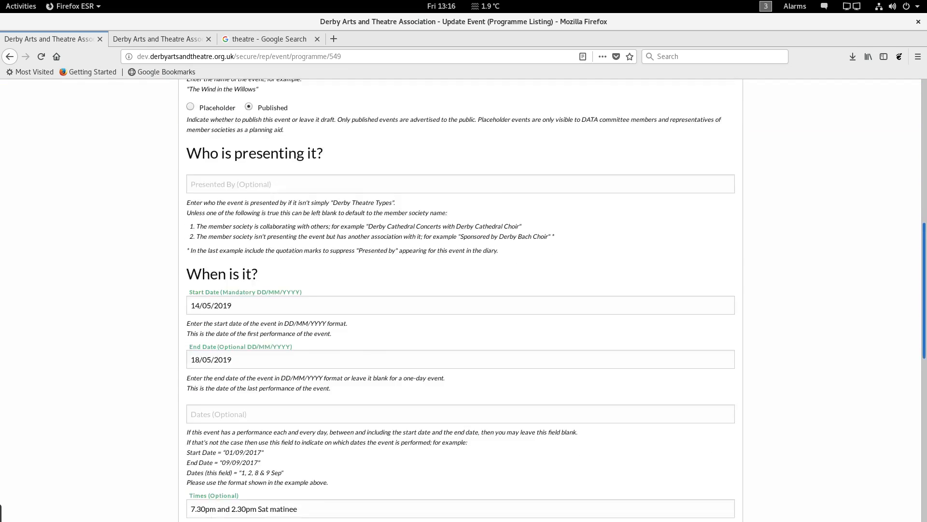
{"action": "scroll", "coordinate": [925, 368], "scroll_direction": "down", "scroll_amount": 3}
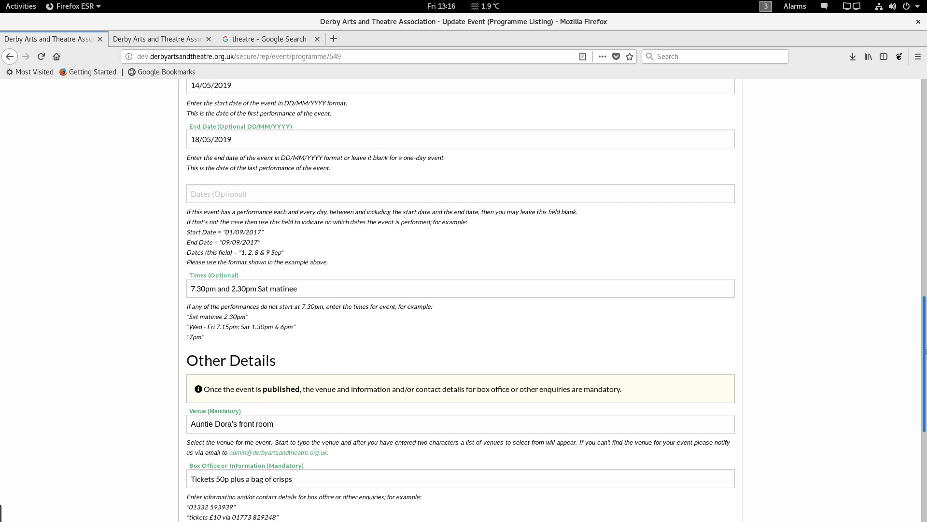
{"action": "left_click_drag", "start_coordinate": [924, 368], "coordinate": [910, 169]}
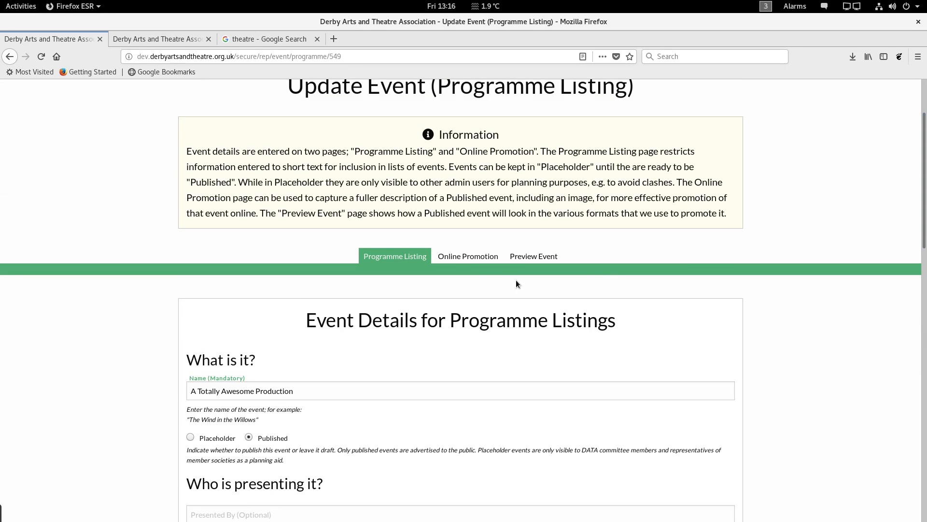
Step: On the event's Online Promotion page, choose a fuller description with image and inspect the formatting options for the card text
{"action": "left_click", "coordinate": [480, 260]}
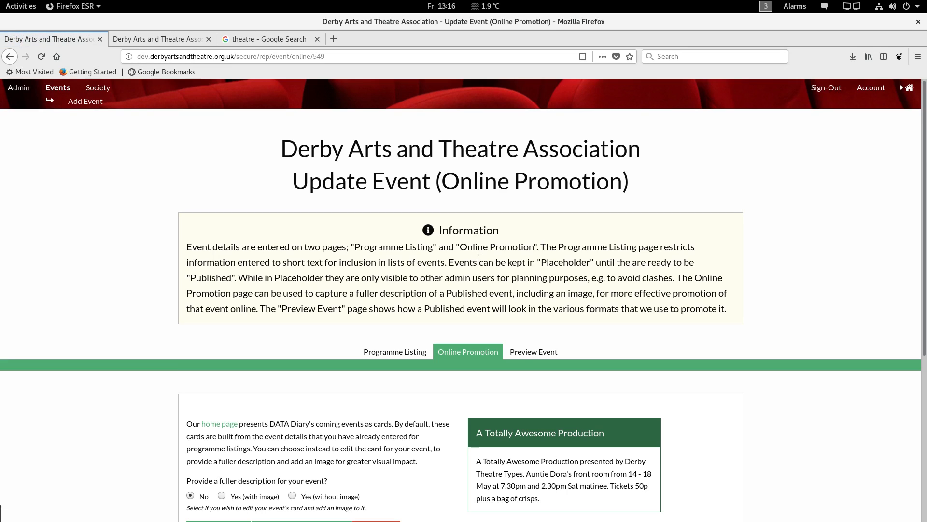
{"action": "left_click_drag", "start_coordinate": [923, 153], "coordinate": [924, 258]}
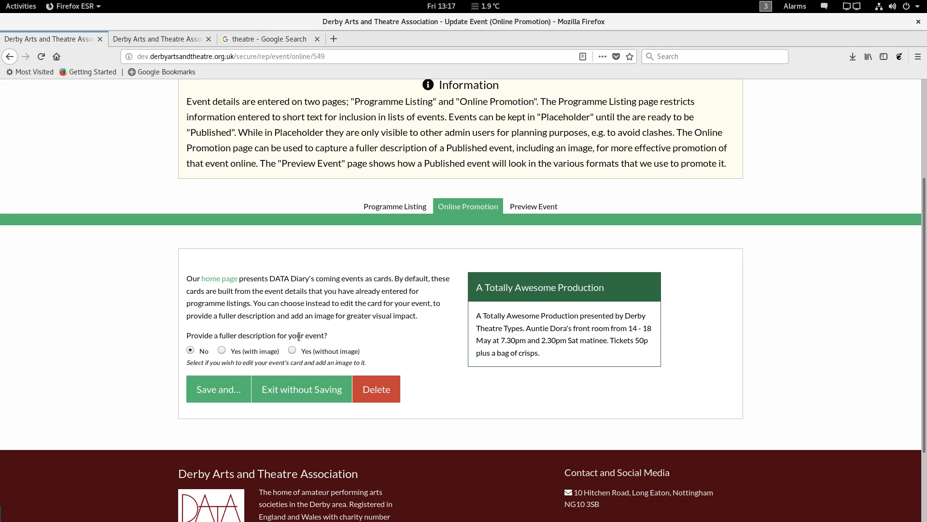
{"action": "left_click", "coordinate": [221, 350]}
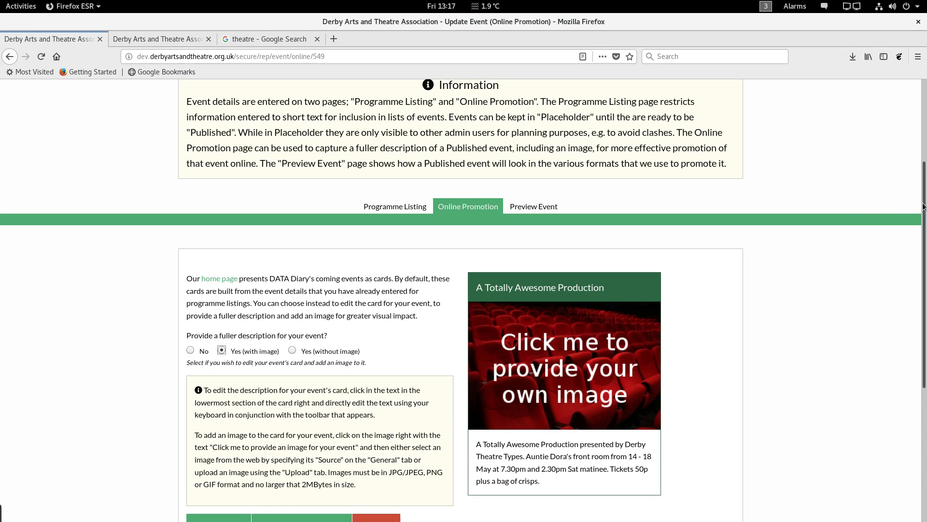
{"action": "left_click_drag", "start_coordinate": [922, 205], "coordinate": [918, 227]}
{"action": "scroll", "coordinate": [788, 299], "scroll_direction": "down", "scroll_amount": 3}
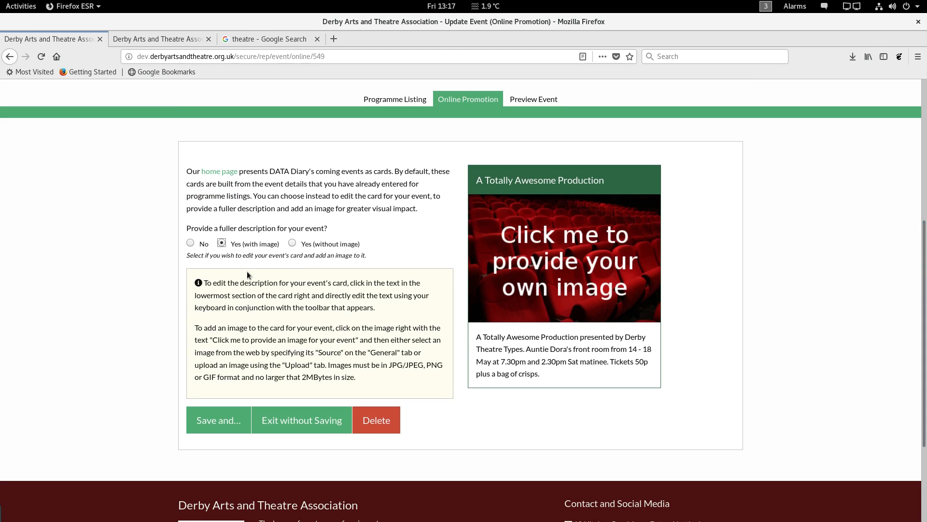
{"action": "left_click", "coordinate": [545, 348]}
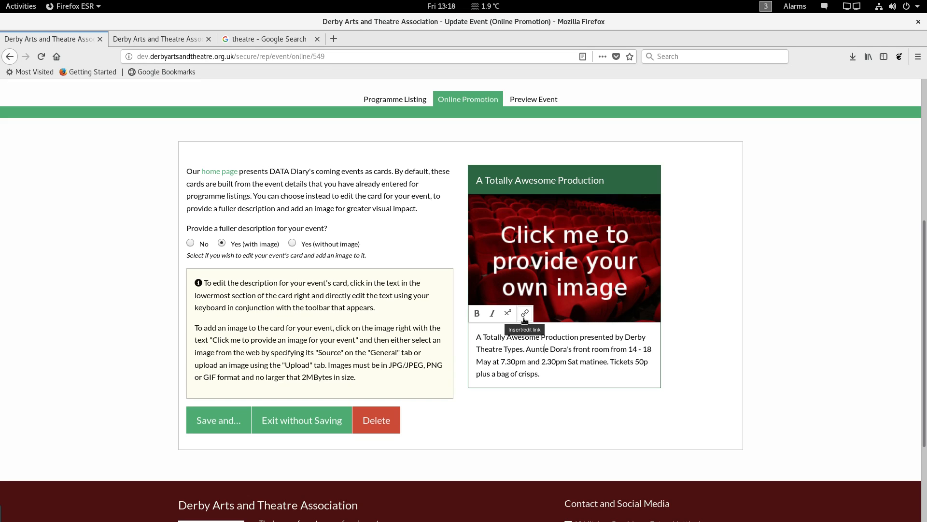
{"action": "left_click", "coordinate": [764, 305]}
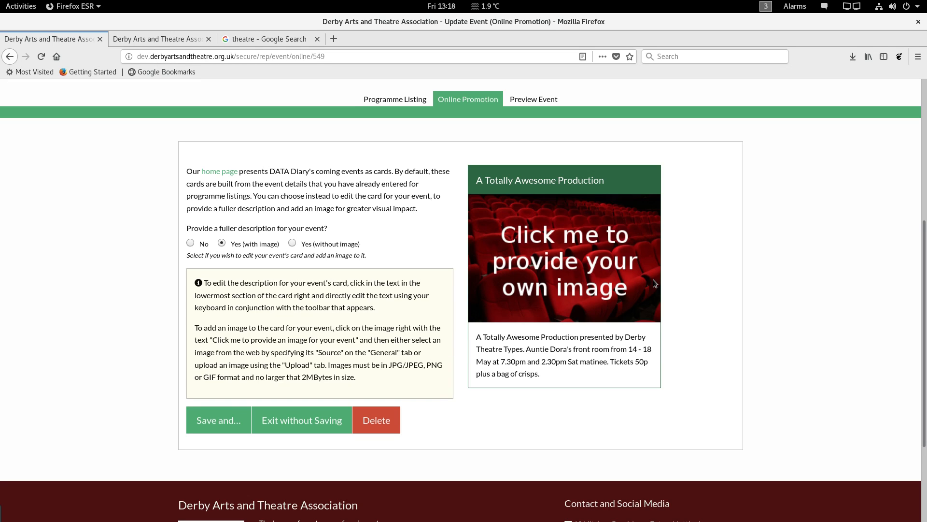
Step: Open the card's placeholder image for editing and copy the image address of the Hamlin theatre photo from the Google image results
{"action": "left_click", "coordinate": [562, 269]}
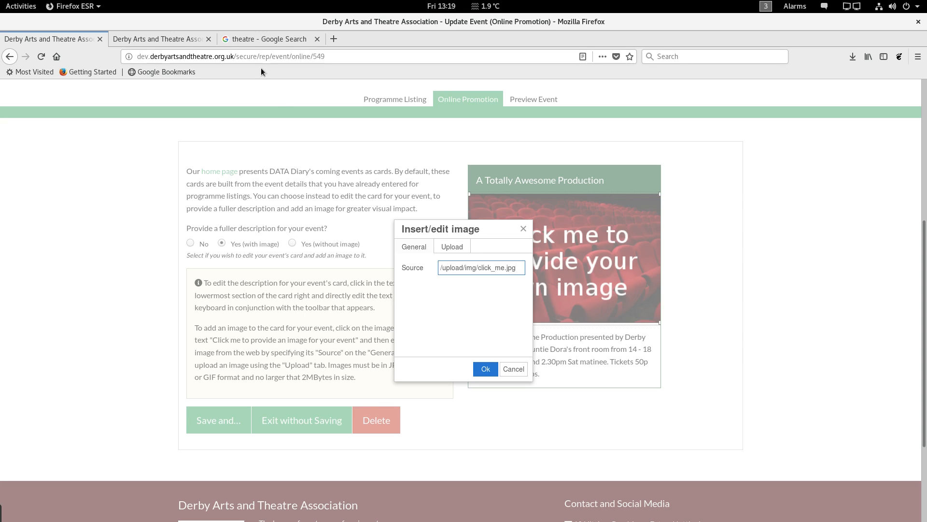
{"action": "left_click", "coordinate": [265, 43]}
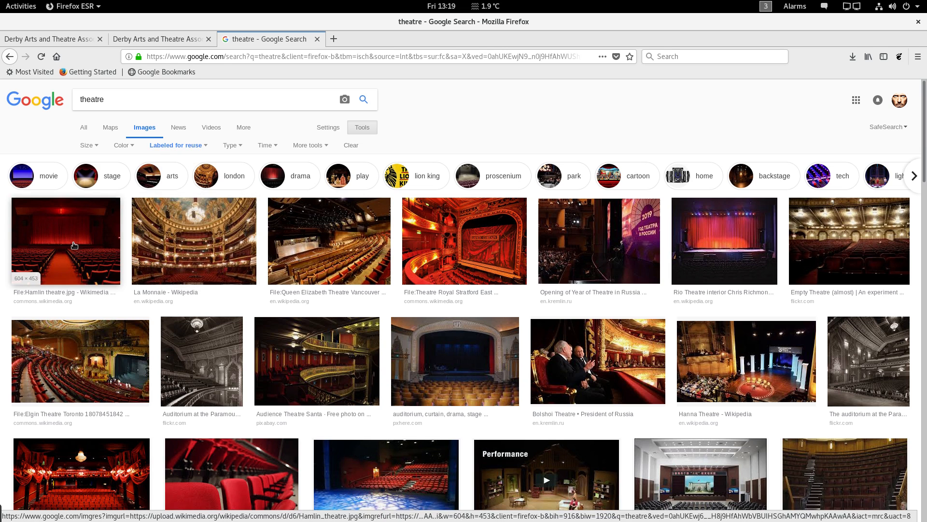
{"action": "right_click", "coordinate": [74, 245]}
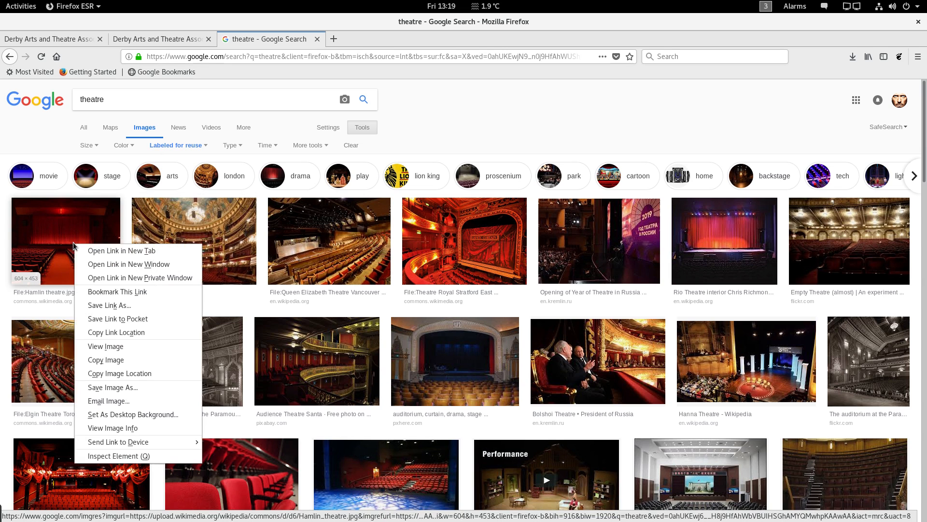
{"action": "left_click", "coordinate": [136, 376]}
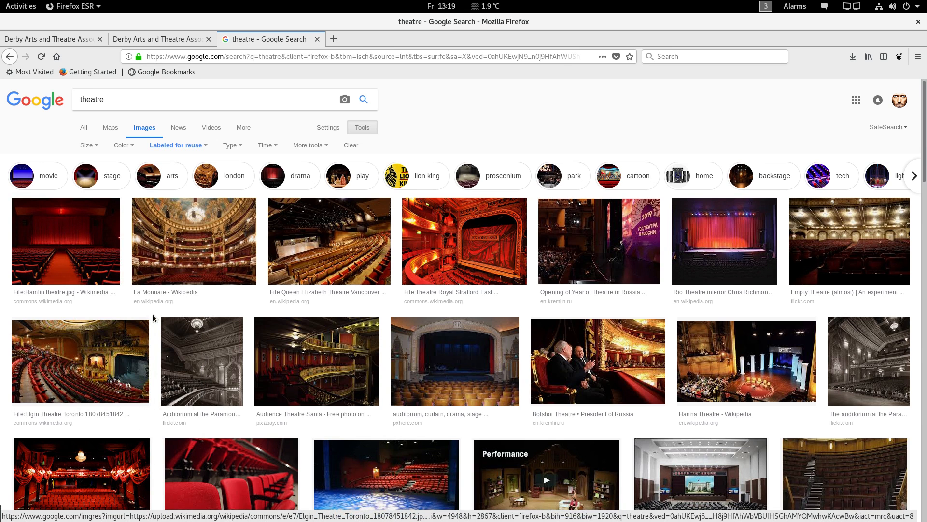
Step: Back in the event's image settings, replace the image source with the copied address and apply it to the card
{"action": "left_click", "coordinate": [85, 42]}
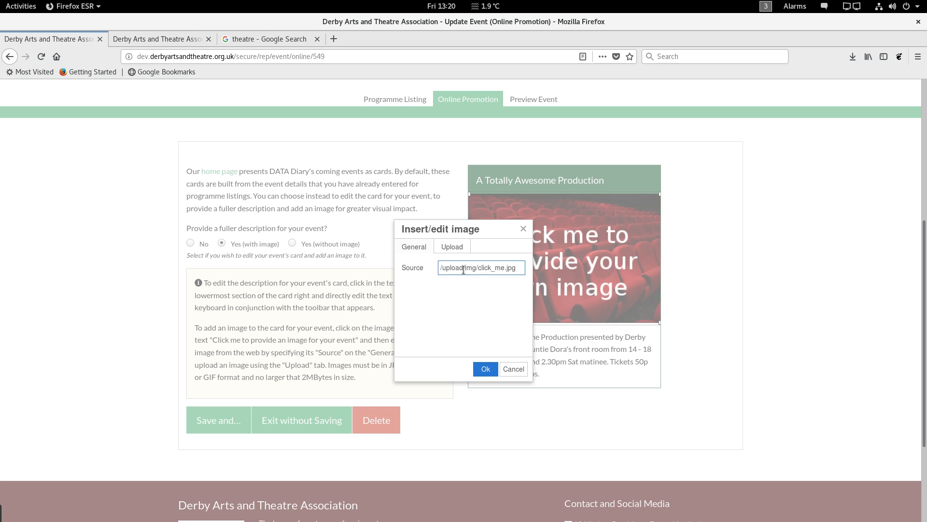
{"action": "triple_click", "coordinate": [472, 270]}
{"action": "key", "text": "ctrl+v"}
{"action": "left_click", "coordinate": [490, 369]}
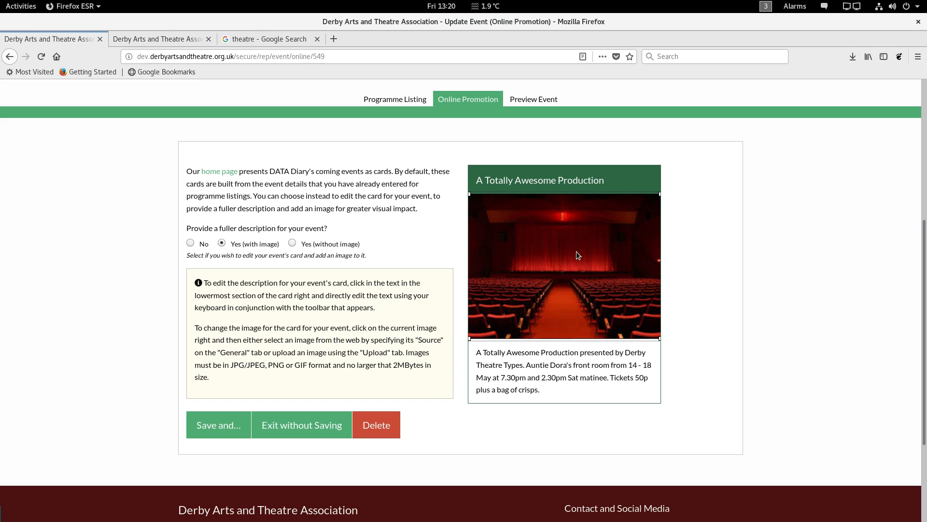
{"action": "left_click", "coordinate": [758, 262]}
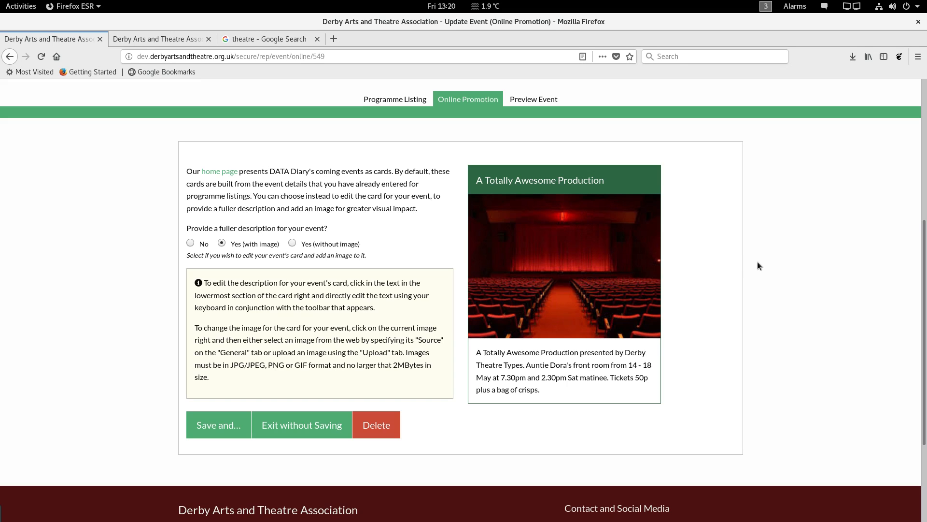
Step: Replace the event card's image by uploading flyer.jpeg from the Downloads folder
{"action": "left_click", "coordinate": [574, 263]}
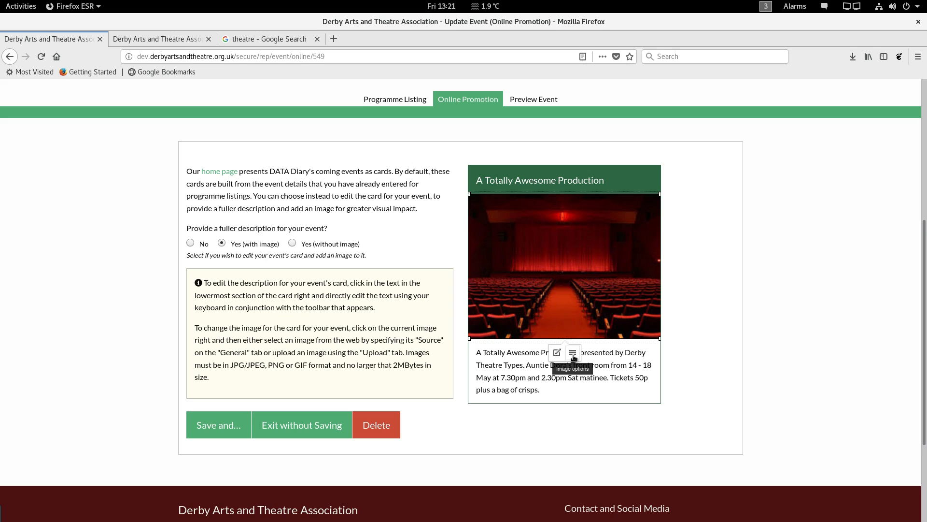
{"action": "left_click", "coordinate": [573, 354]}
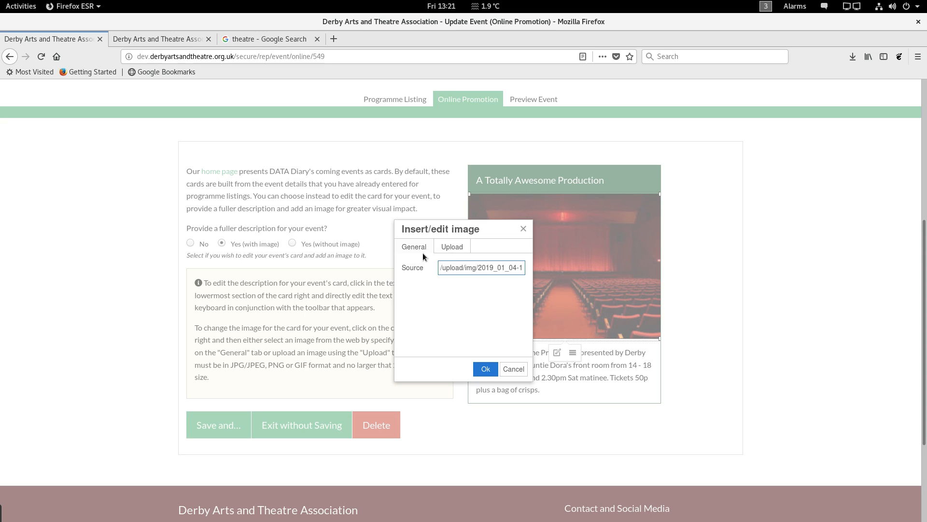
{"action": "left_click", "coordinate": [453, 250]}
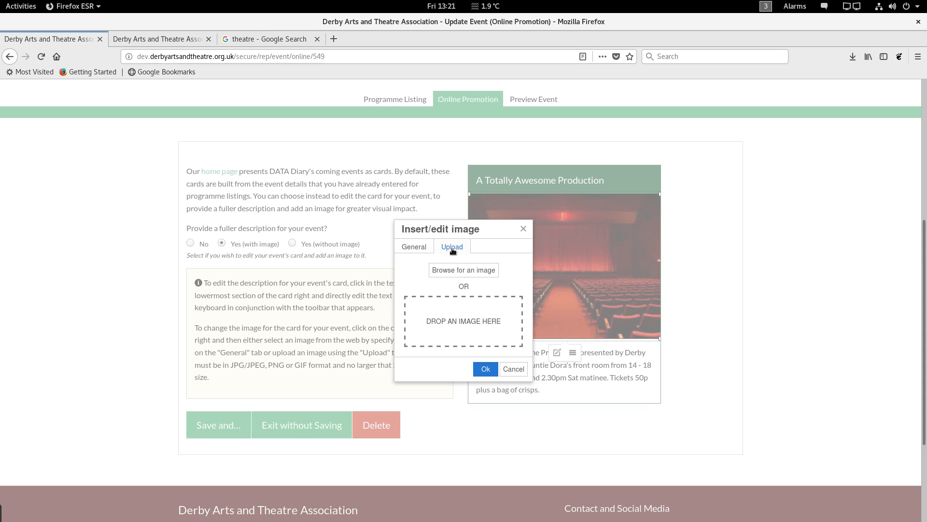
{"action": "left_click", "coordinate": [471, 269]}
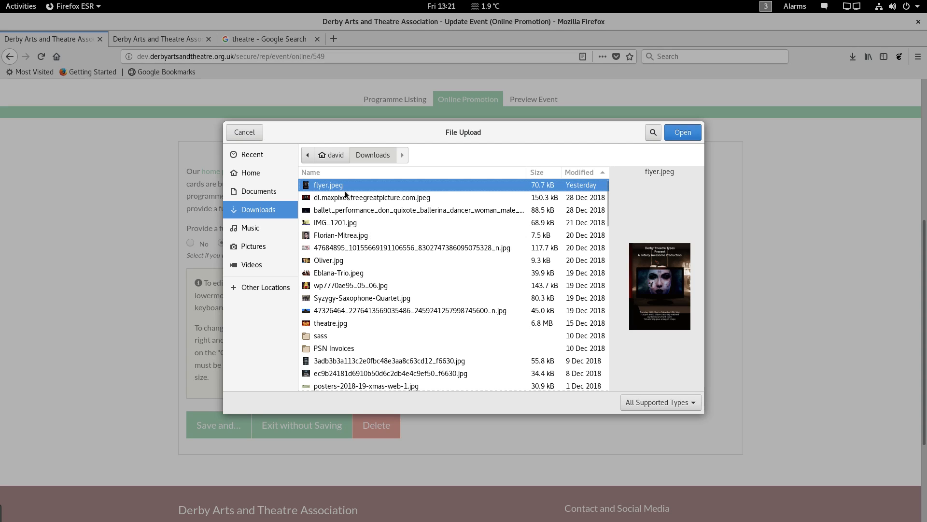
{"action": "left_click", "coordinate": [687, 134]}
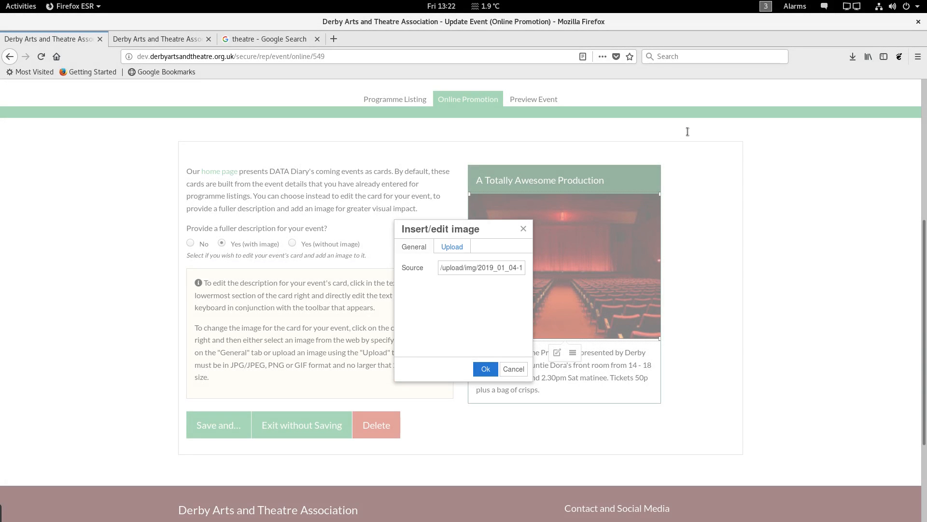
{"action": "left_click", "coordinate": [488, 369]}
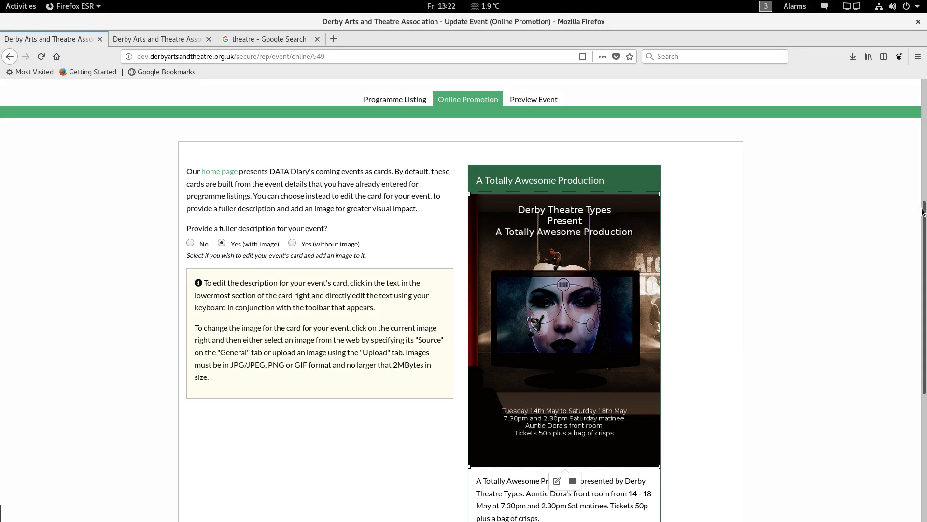
Step: Check how the flyer card looks in the event page's iPhone 6/7/8 preview, then return to the Online Promotion page
{"action": "scroll", "coordinate": [898, 232], "scroll_direction": "down", "scroll_amount": 2}
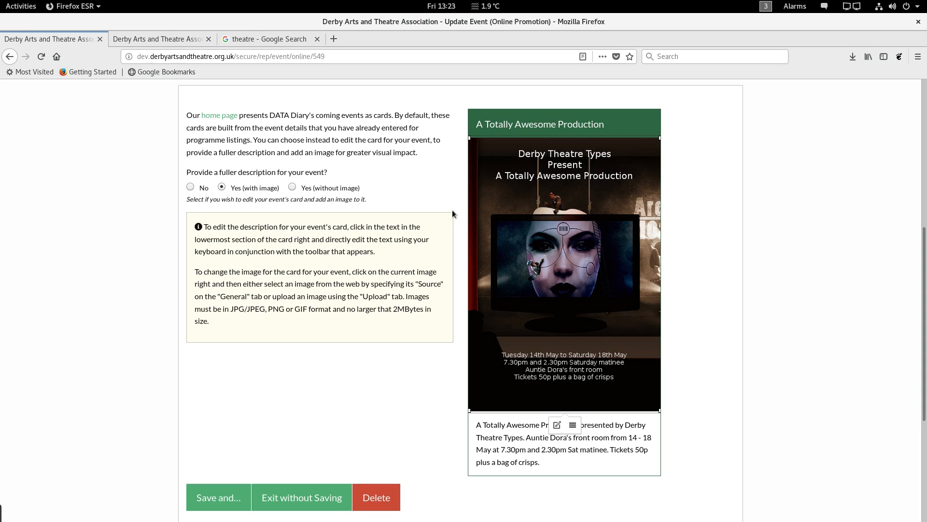
{"action": "left_click", "coordinate": [178, 42]}
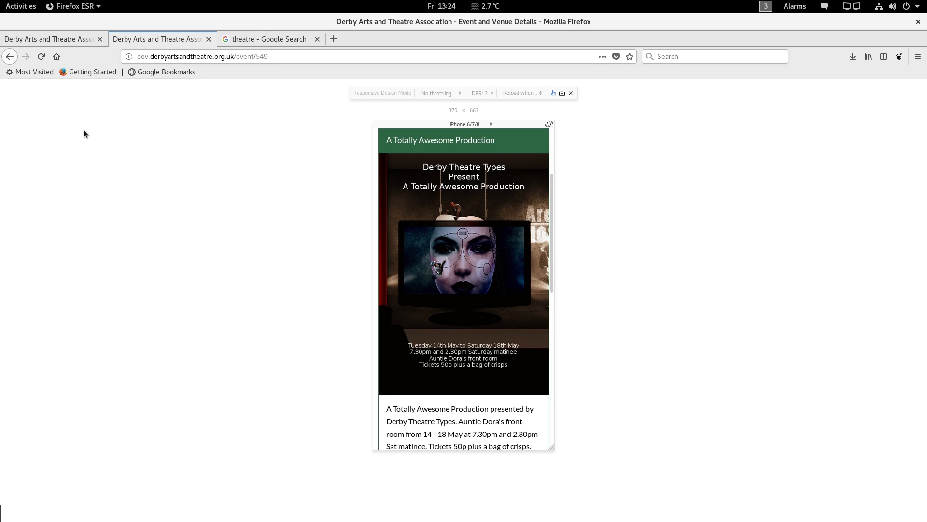
{"action": "left_click", "coordinate": [70, 36]}
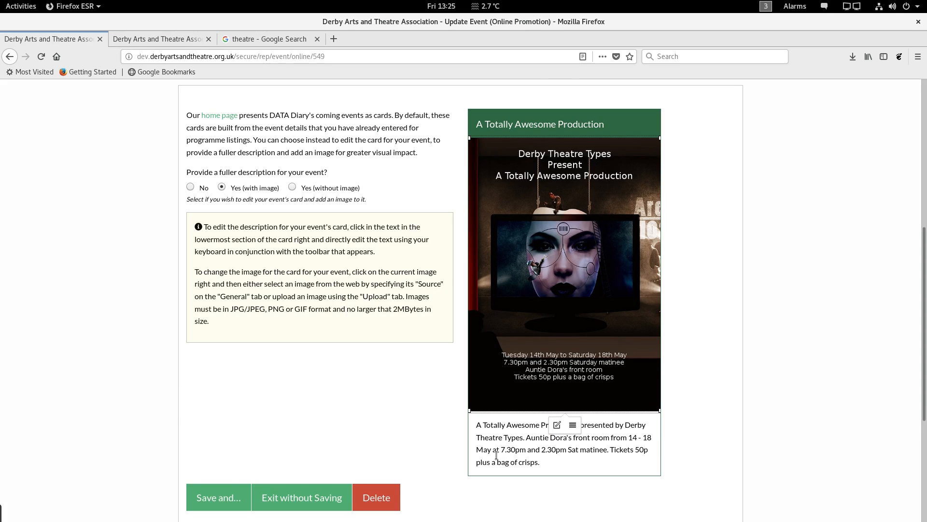
Step: Crop the flyer to its full-width central artwork, excluding the title text above and the event details below, and save the edited image
{"action": "left_click", "coordinate": [556, 425]}
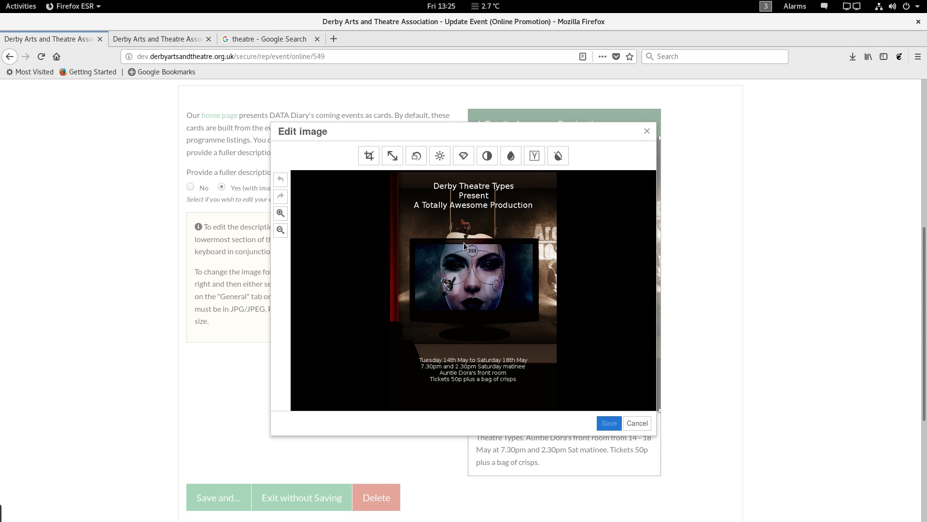
{"action": "left_click", "coordinate": [367, 159]}
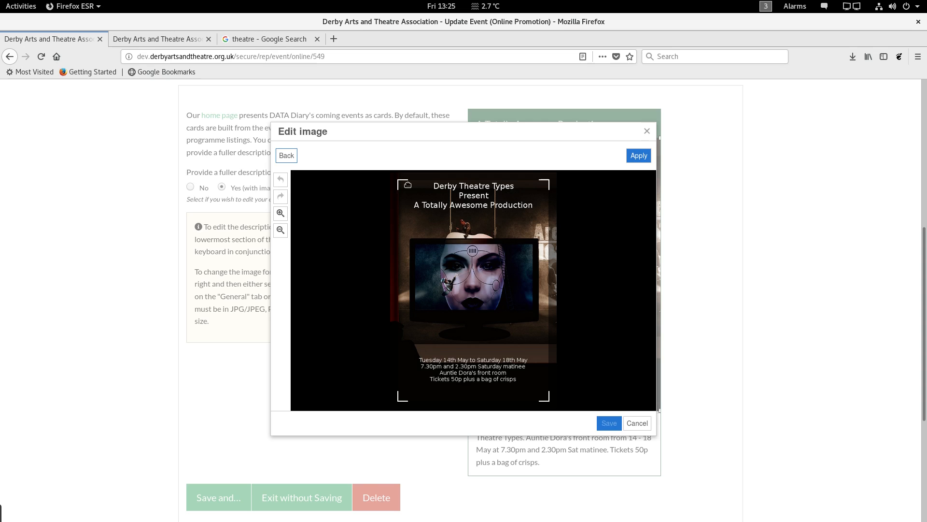
{"action": "left_click_drag", "start_coordinate": [402, 184], "coordinate": [391, 217]}
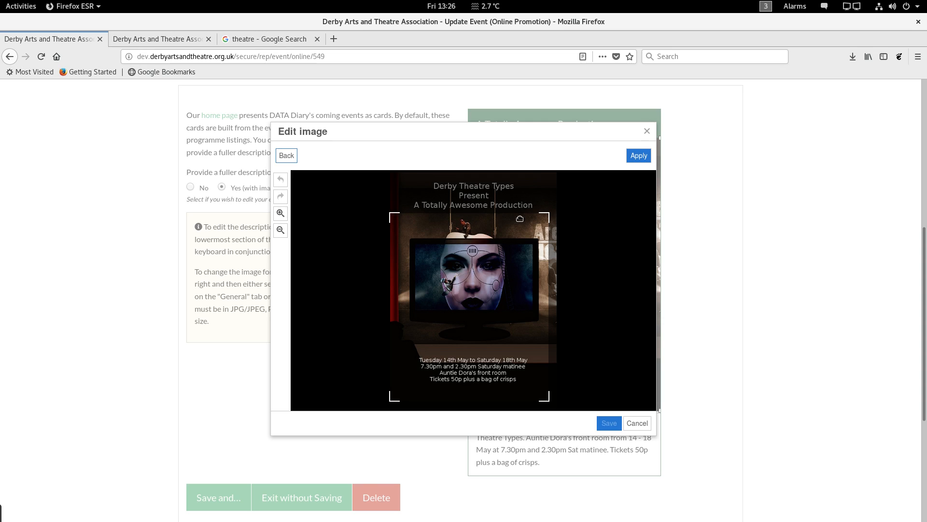
{"action": "left_click_drag", "start_coordinate": [544, 217], "coordinate": [556, 216]}
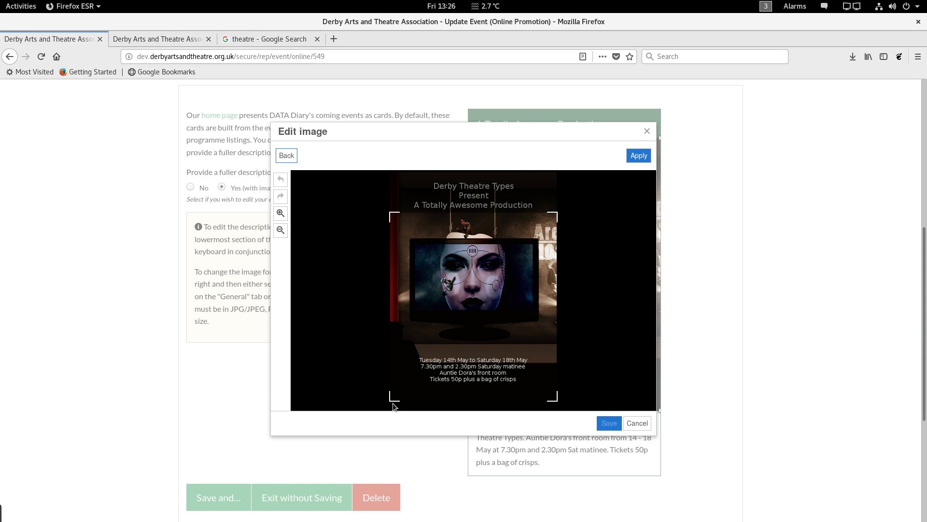
{"action": "left_click_drag", "start_coordinate": [394, 397], "coordinate": [382, 341]}
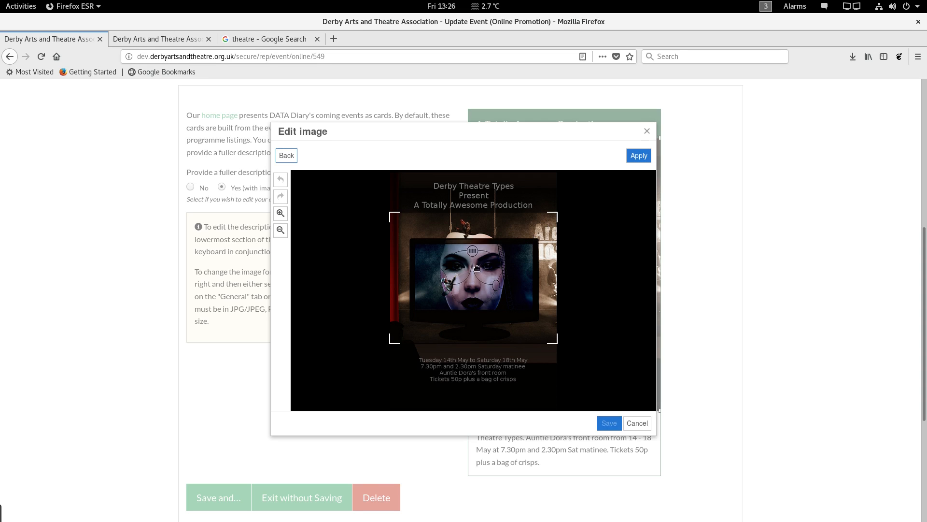
{"action": "left_click", "coordinate": [639, 156]}
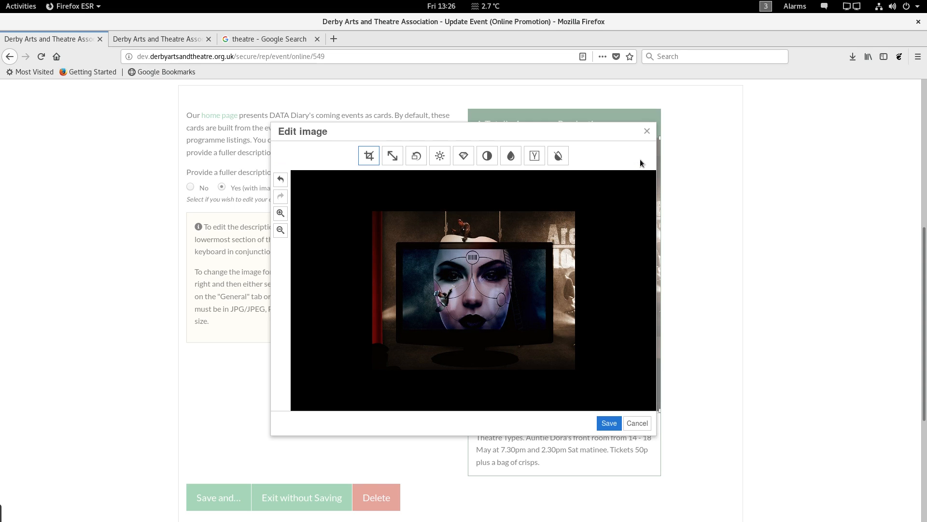
{"action": "left_click", "coordinate": [608, 425]}
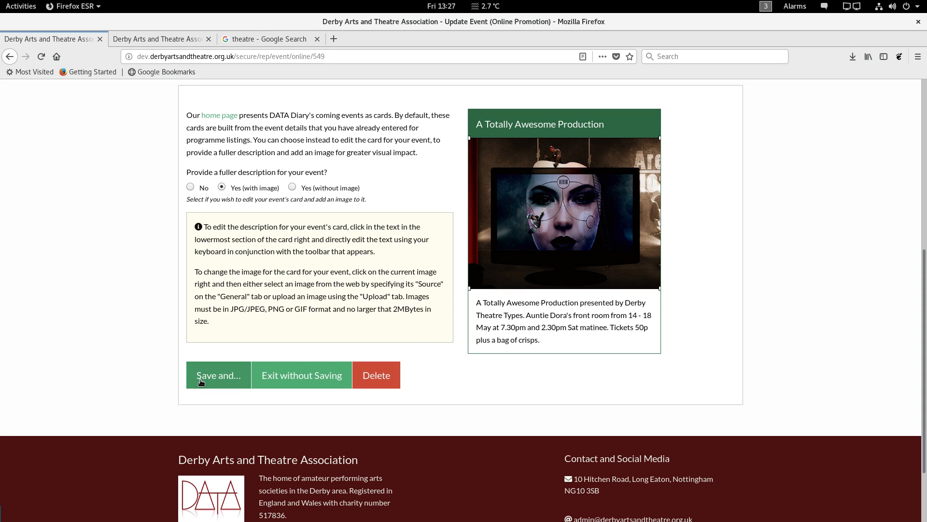
Step: Save the Online Promotion changes with the cropped flyer image and continue editing the event
{"action": "left_click", "coordinate": [201, 382]}
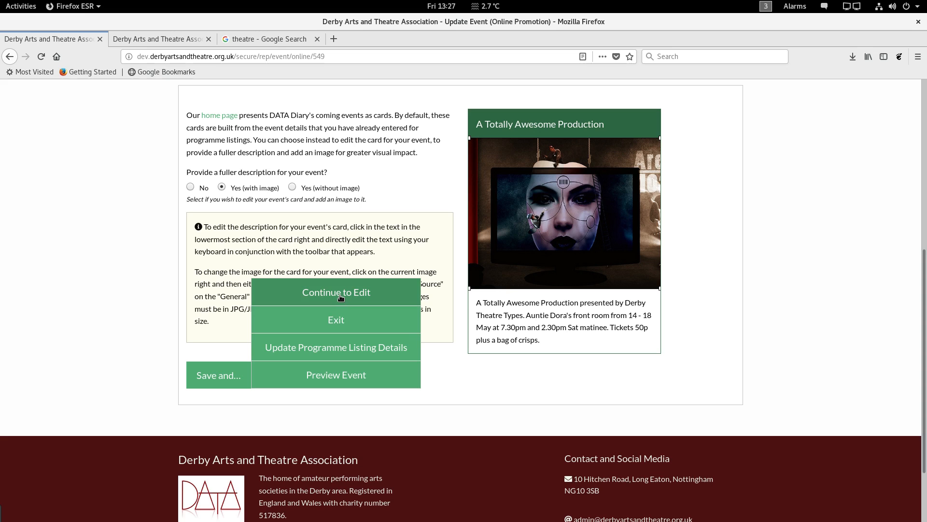
{"action": "left_click", "coordinate": [341, 297]}
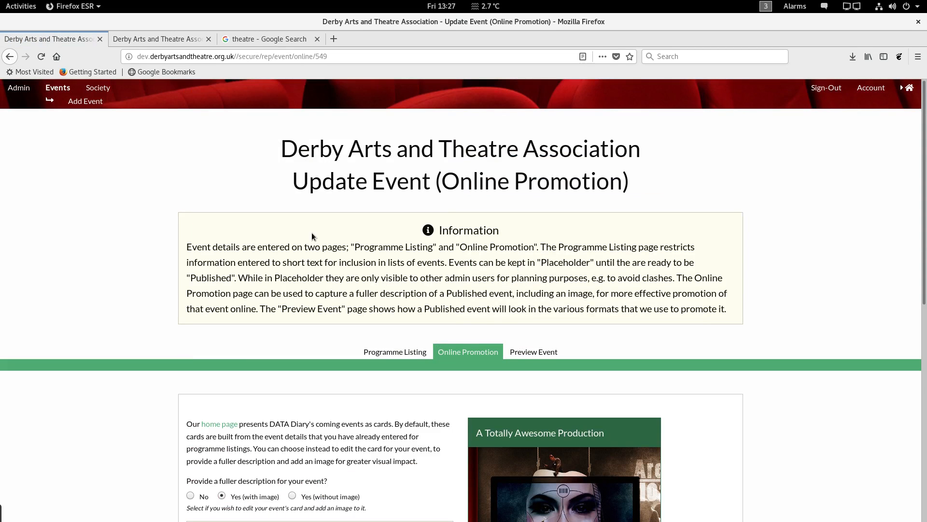
Step: Reload the event page's iPhone 6/7/8 preview and examine the updated card, venue and footer down the page
{"action": "left_click", "coordinate": [163, 39]}
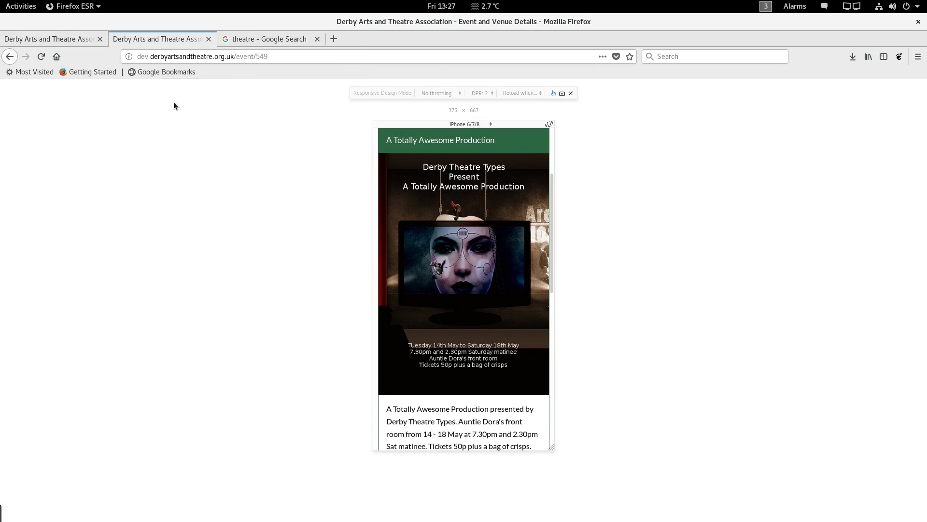
{"action": "left_click", "coordinate": [39, 56]}
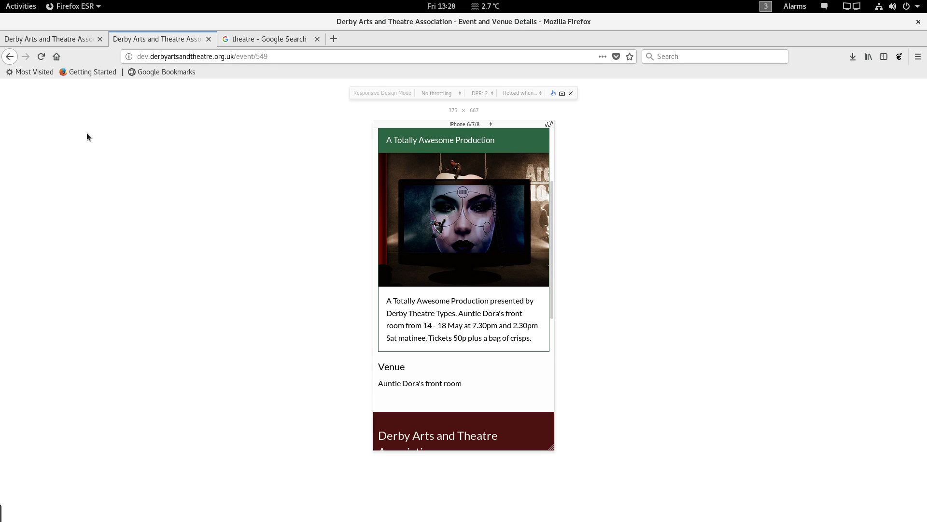
{"action": "key", "text": "Down"}
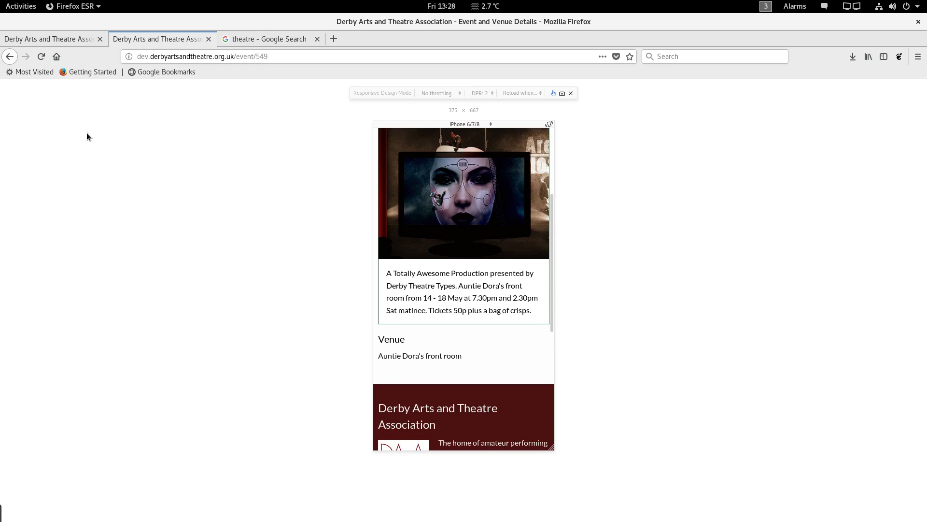
{"action": "key", "text": "Down"}
{"action": "key", "text": "Down"}
{"action": "key", "text": "Down"}
{"action": "key", "text": "Down"}
{"action": "key", "text": "Down"}
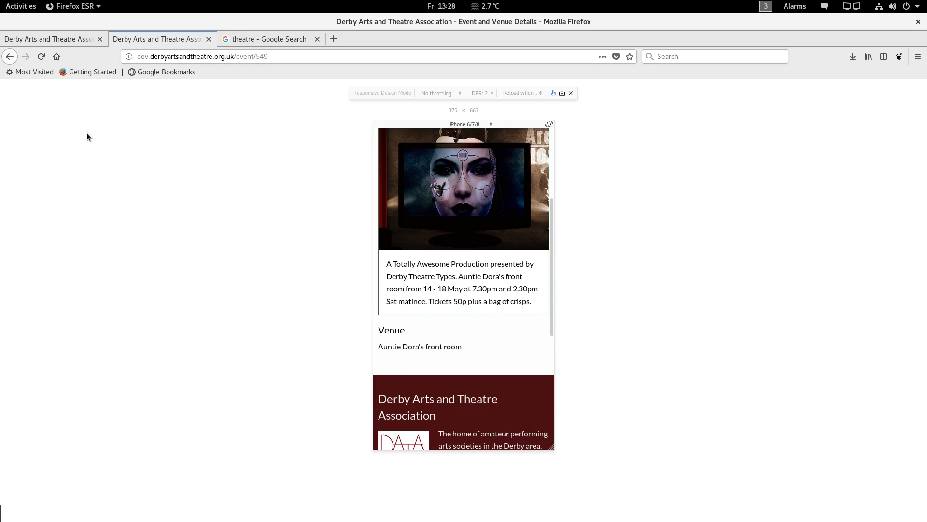
{"action": "key", "text": "Down"}
{"action": "key", "text": "Down"}
{"action": "key", "text": "Down"}
{"action": "key", "text": "Down"}
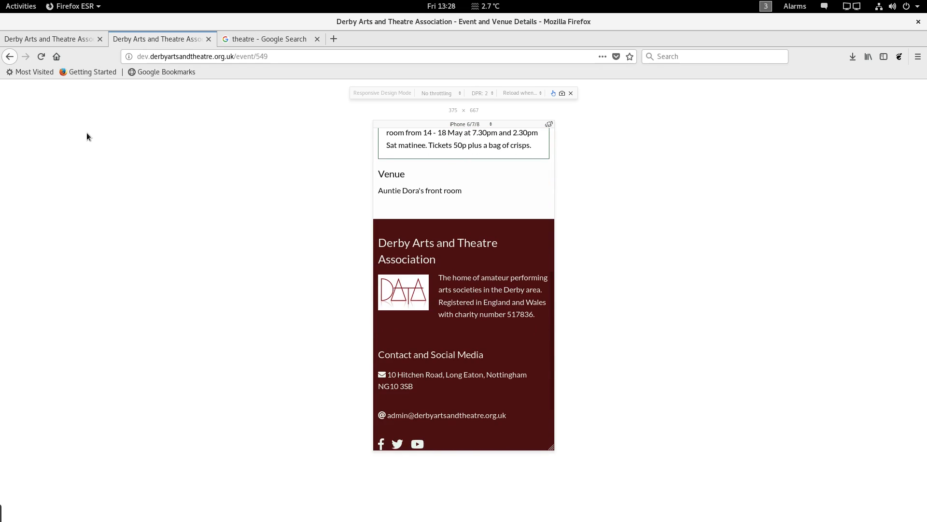